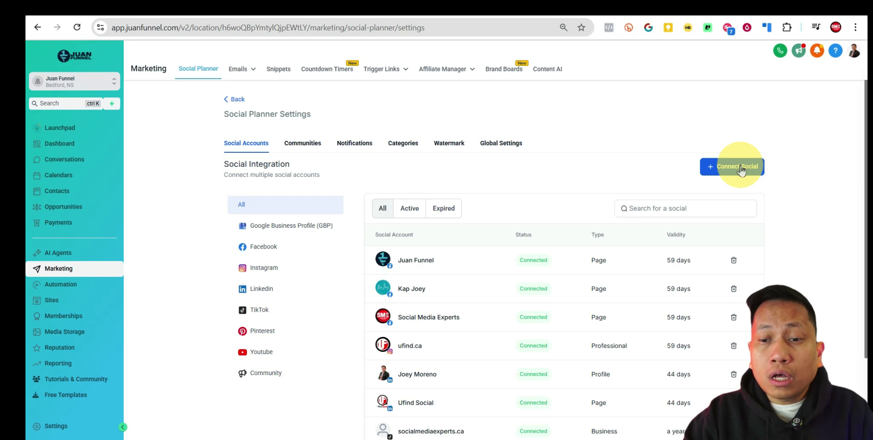
Start connecting a Facebook account to the social planner and continue the LeadConnector authorization with the existing Facebook login
{"action": "left_click", "coordinate": [740, 170]}
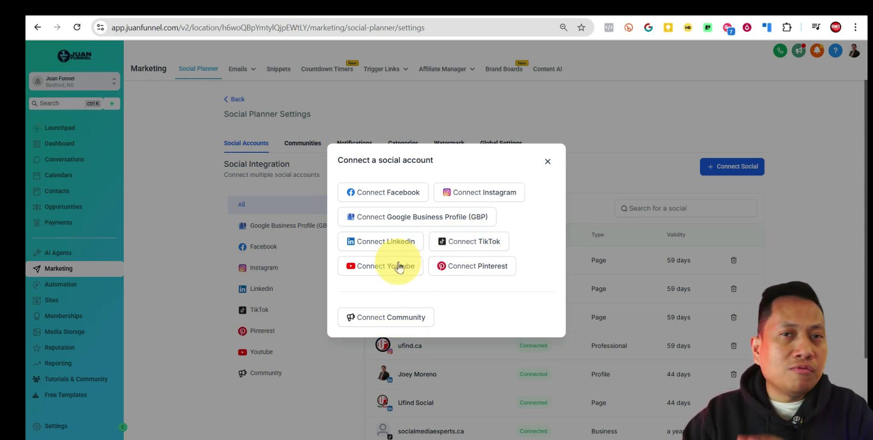
{"action": "left_click", "coordinate": [547, 162]}
{"action": "left_click", "coordinate": [732, 168]}
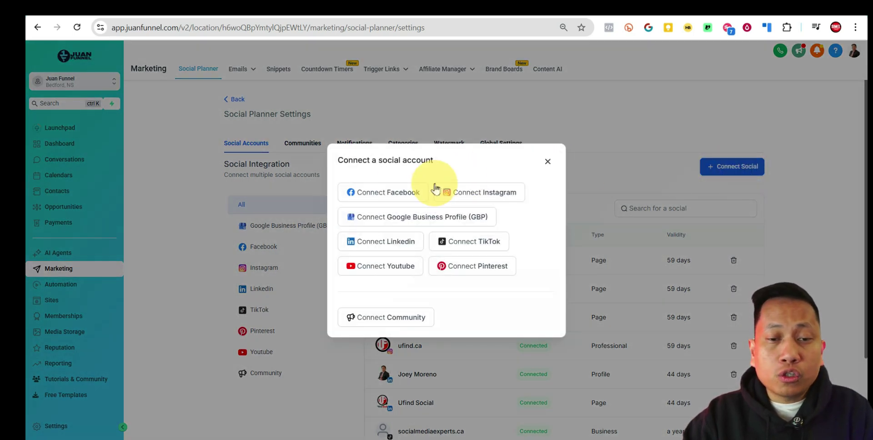
{"action": "left_click", "coordinate": [386, 201]}
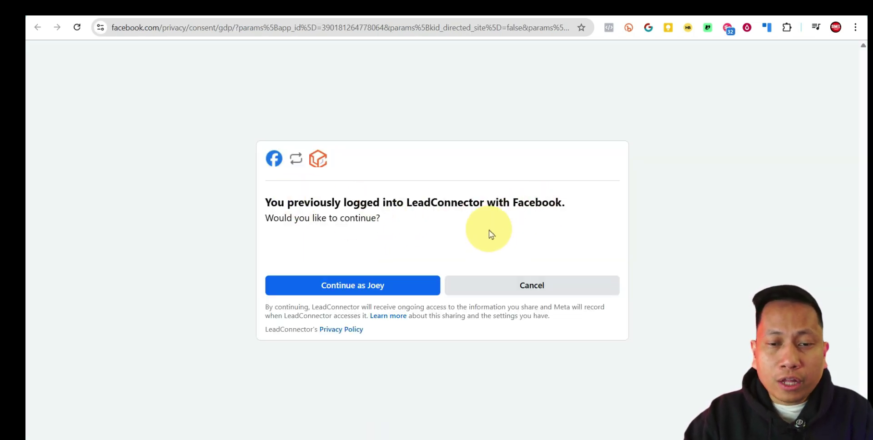
{"action": "left_click_drag", "start_coordinate": [407, 200], "coordinate": [490, 198]}
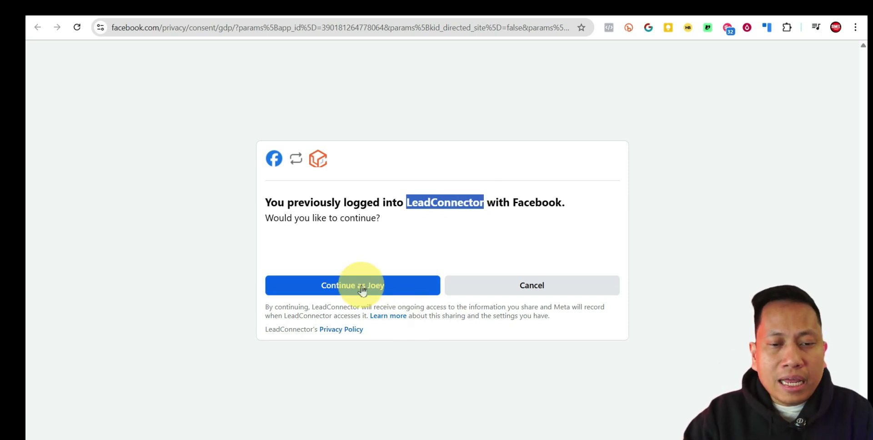
{"action": "left_click", "coordinate": [393, 289]}
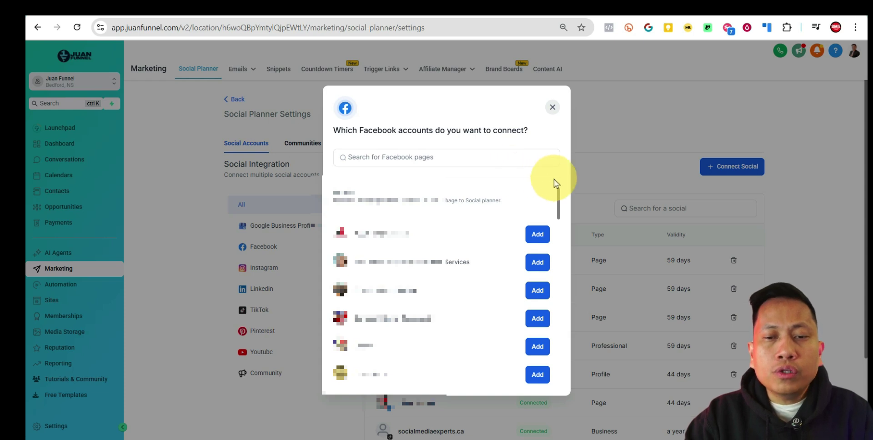
Add the Smart Property Solutions page from the list of available Facebook pages and close the list
{"action": "left_click_drag", "start_coordinate": [559, 203], "coordinate": [560, 238]}
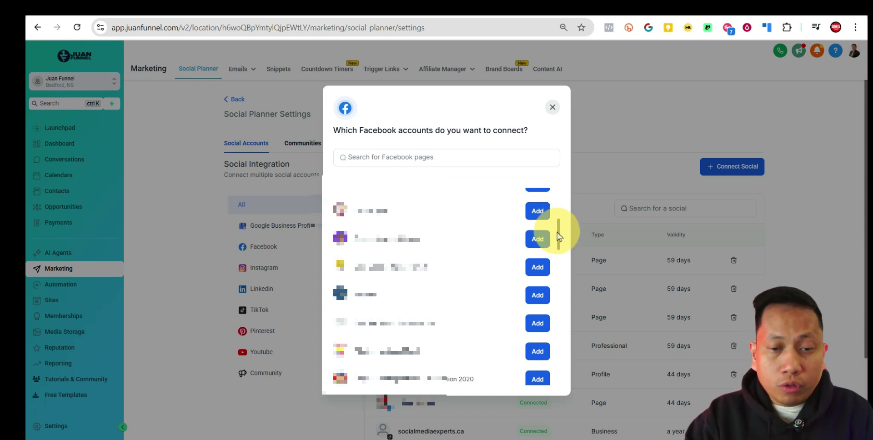
{"action": "left_click_drag", "start_coordinate": [559, 236], "coordinate": [561, 195]}
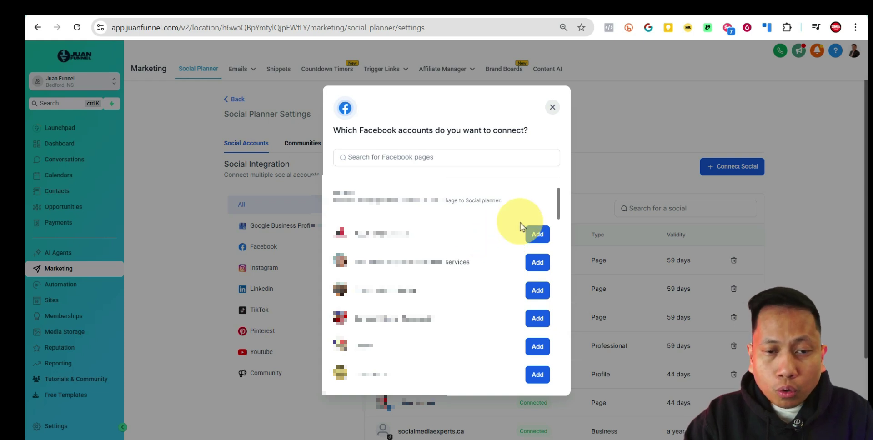
{"action": "scroll", "coordinate": [518, 263], "scroll_direction": "down", "scroll_amount": 1}
{"action": "scroll", "coordinate": [523, 309], "scroll_direction": "down", "scroll_amount": 5}
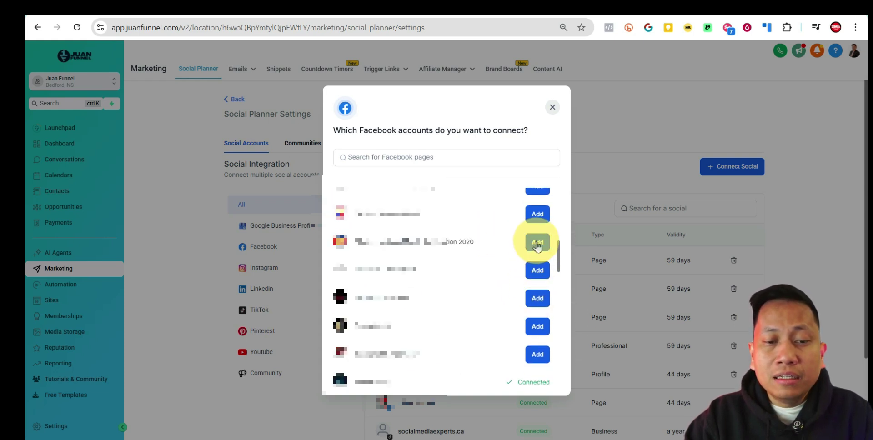
{"action": "scroll", "coordinate": [537, 273], "scroll_direction": "down", "scroll_amount": 2}
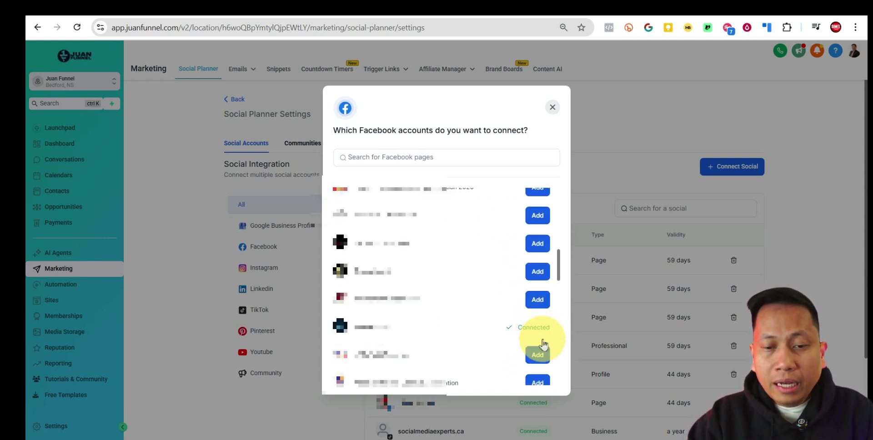
{"action": "scroll", "coordinate": [531, 313], "scroll_direction": "down", "scroll_amount": 1}
{"action": "scroll", "coordinate": [545, 339], "scroll_direction": "down", "scroll_amount": 2}
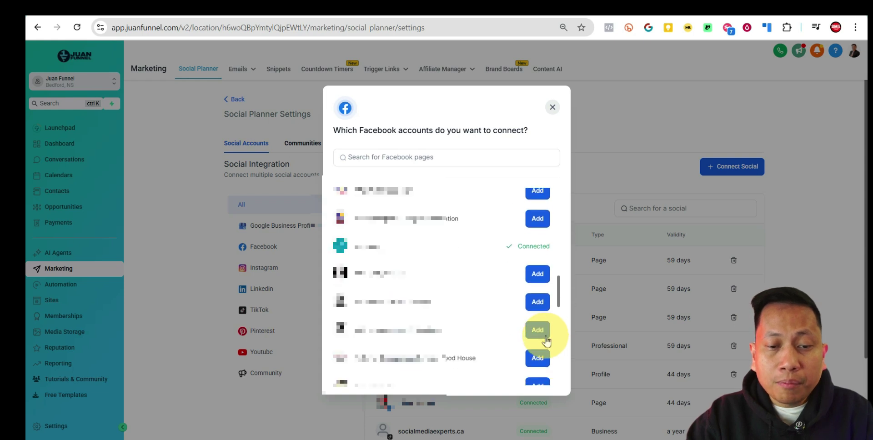
{"action": "scroll", "coordinate": [538, 336], "scroll_direction": "down", "scroll_amount": 3}
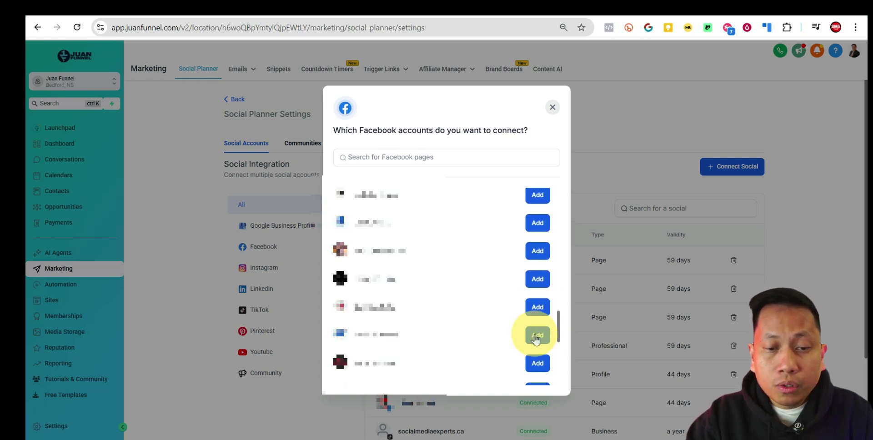
{"action": "scroll", "coordinate": [535, 339], "scroll_direction": "down", "scroll_amount": 2}
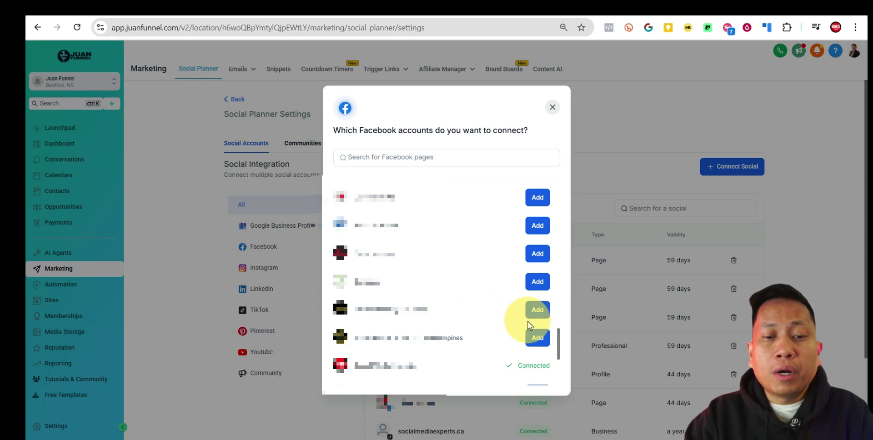
{"action": "left_click", "coordinate": [537, 310]}
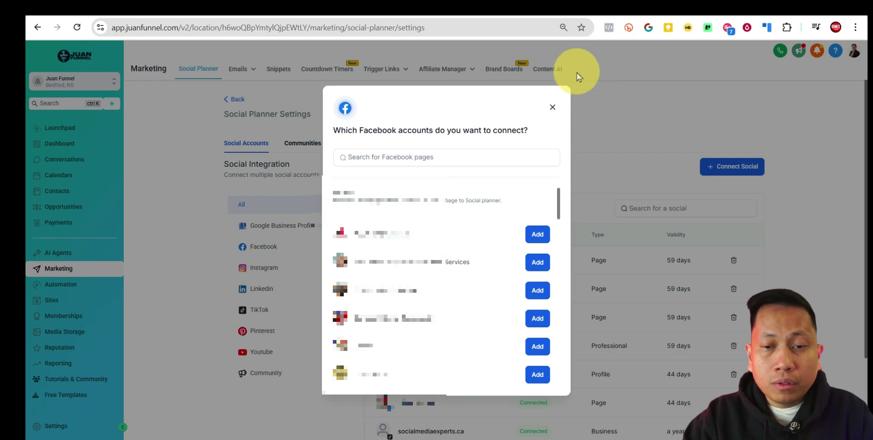
{"action": "left_click", "coordinate": [552, 108]}
Delete the Smart Property Solutions Facebook page from the connected social accounts
{"action": "scroll", "coordinate": [478, 265], "scroll_direction": "down", "scroll_amount": 1}
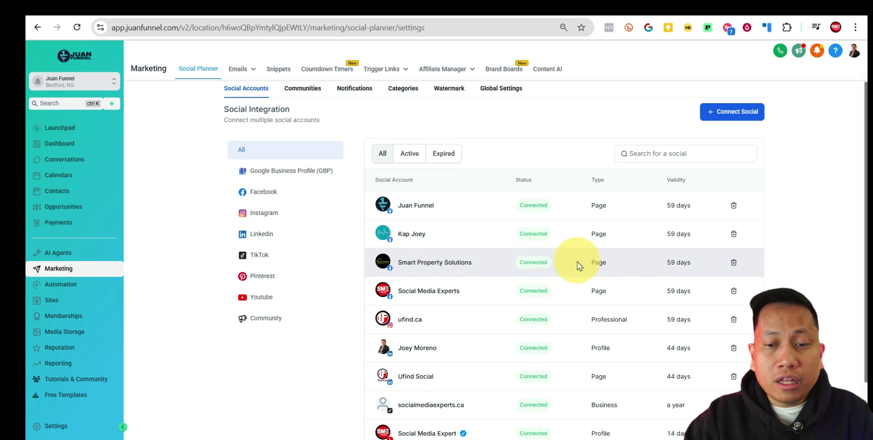
{"action": "left_click", "coordinate": [734, 266]}
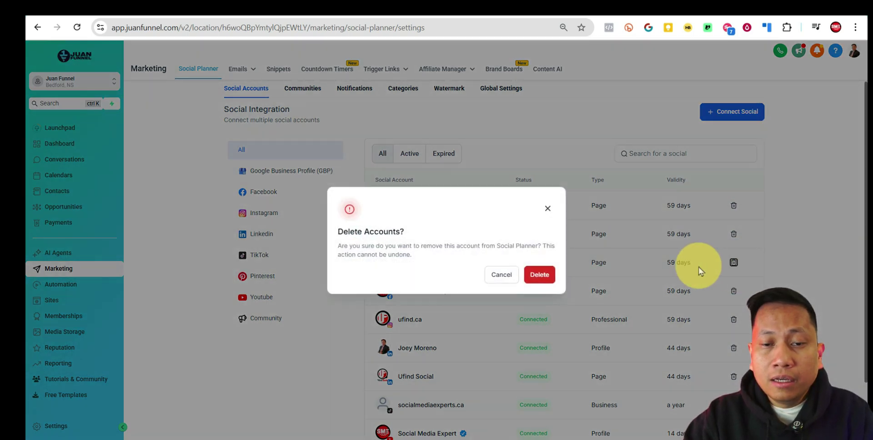
{"action": "left_click", "coordinate": [539, 276]}
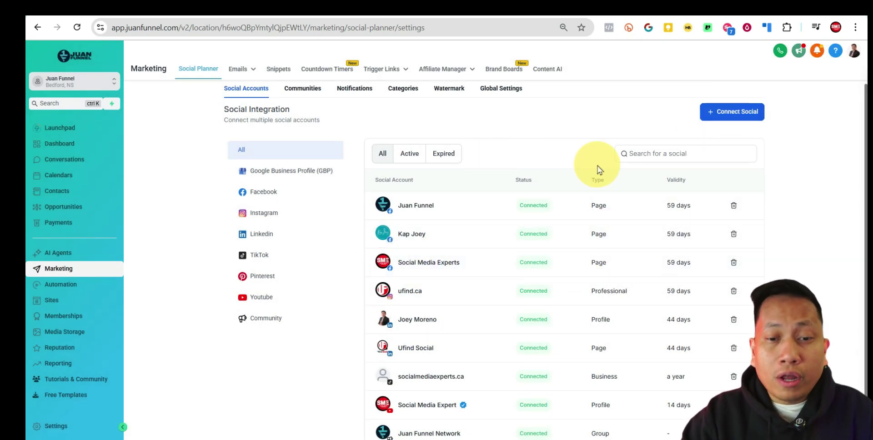
Start connecting an Instagram business or creator account to the social planner
{"action": "left_click", "coordinate": [733, 114]}
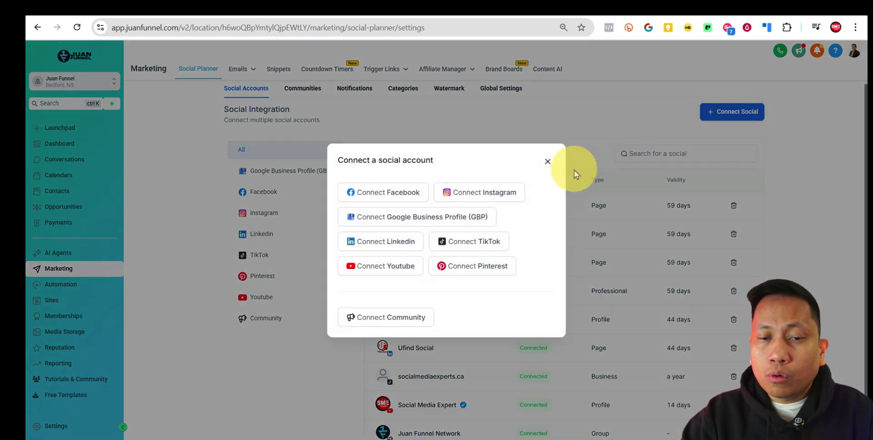
{"action": "left_click", "coordinate": [474, 196]}
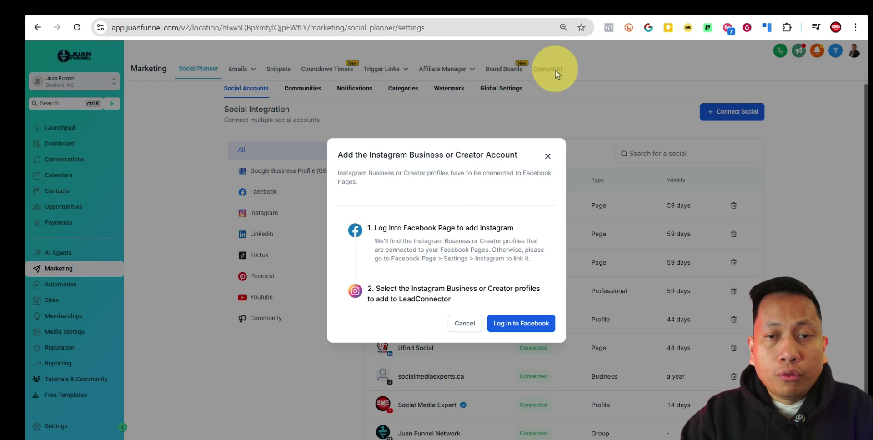
Switch to Facebook and open the settings of the Juan Funnel page
{"action": "left_click", "coordinate": [464, 2]}
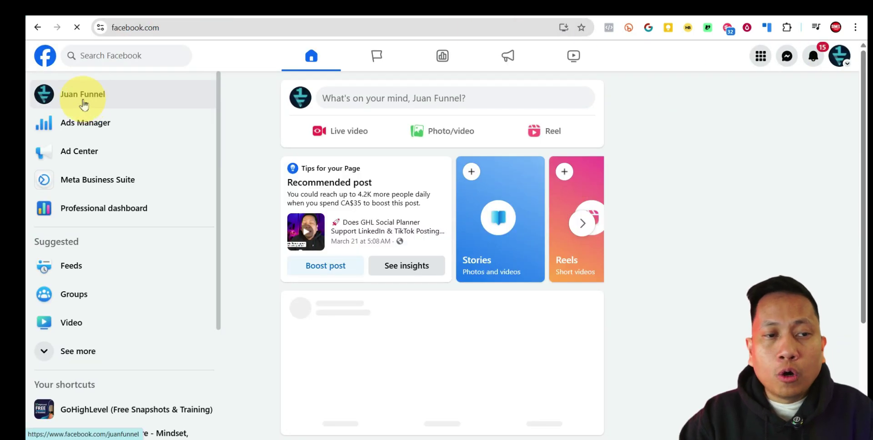
{"action": "left_click", "coordinate": [83, 104]}
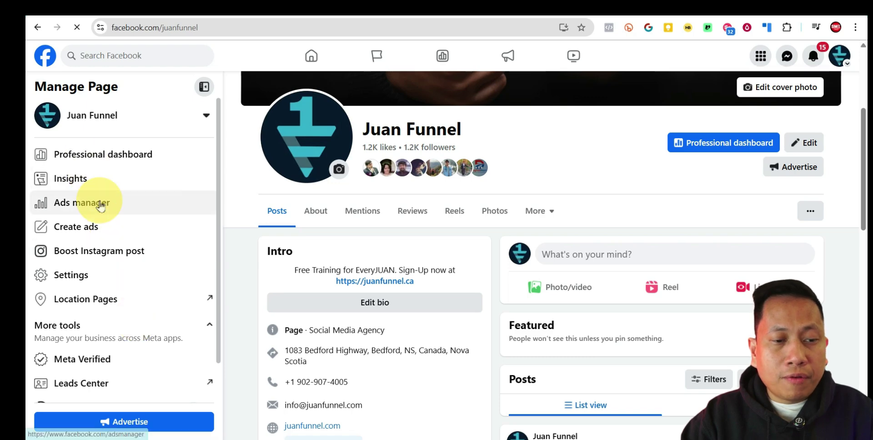
{"action": "left_click", "coordinate": [75, 275]}
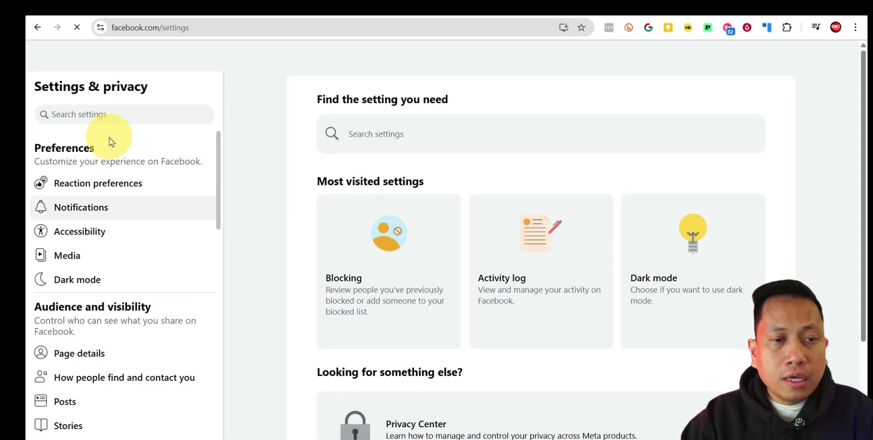
Search the page settings for "instagram" and open the details of the Instagram account linked to the page
{"action": "left_click", "coordinate": [116, 115]}
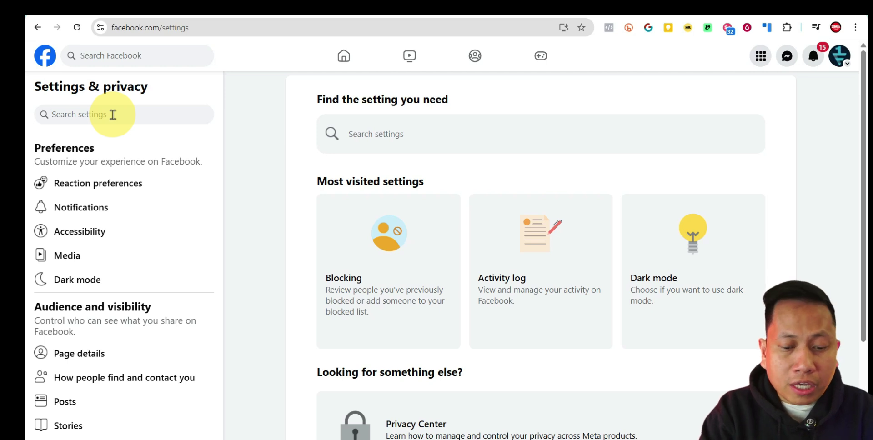
{"action": "type", "text": "instagra"}
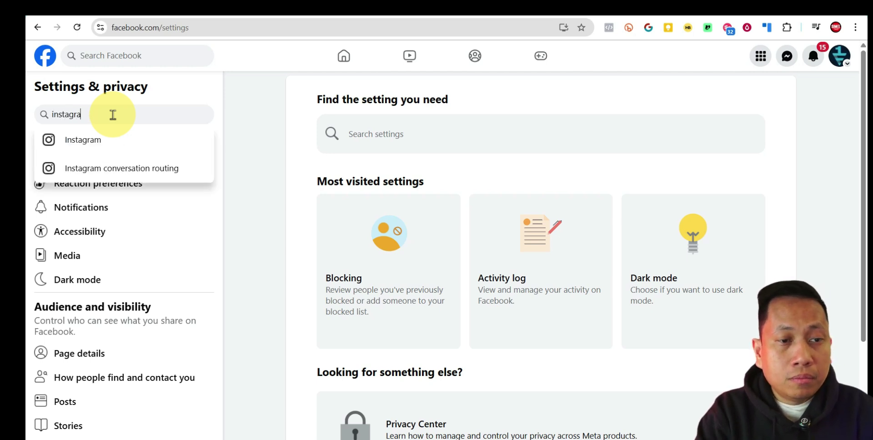
{"action": "type", "text": "m"}
{"action": "left_click", "coordinate": [58, 145]}
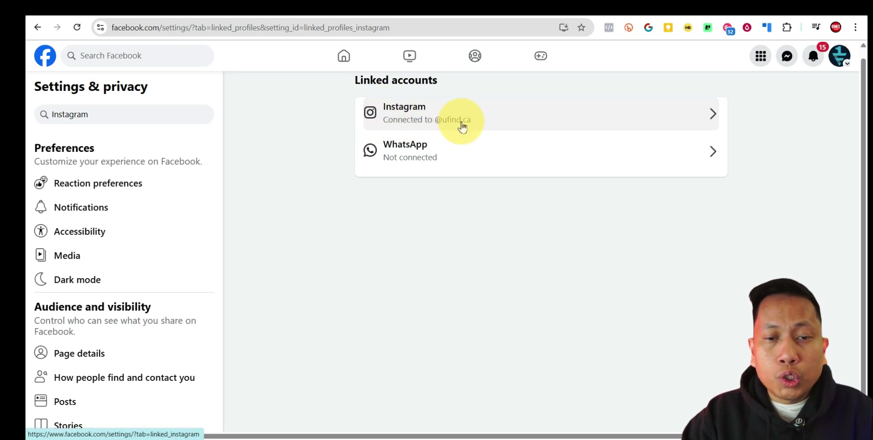
{"action": "left_click", "coordinate": [550, 122]}
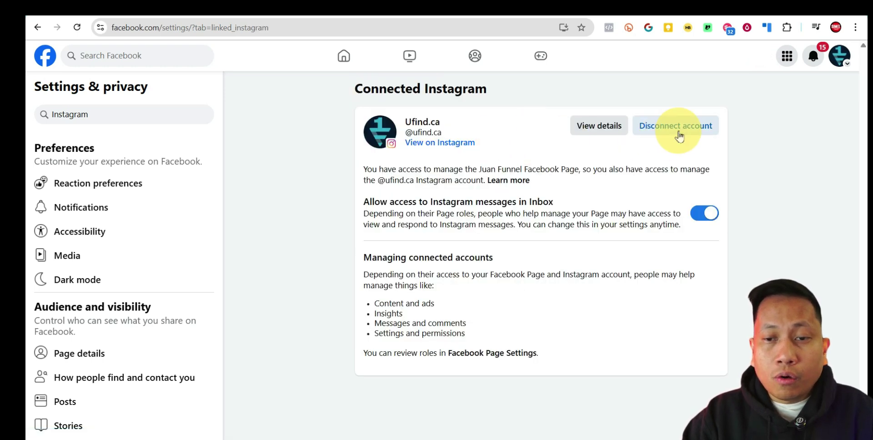
{"action": "left_click_drag", "start_coordinate": [354, 87], "coordinate": [536, 127]}
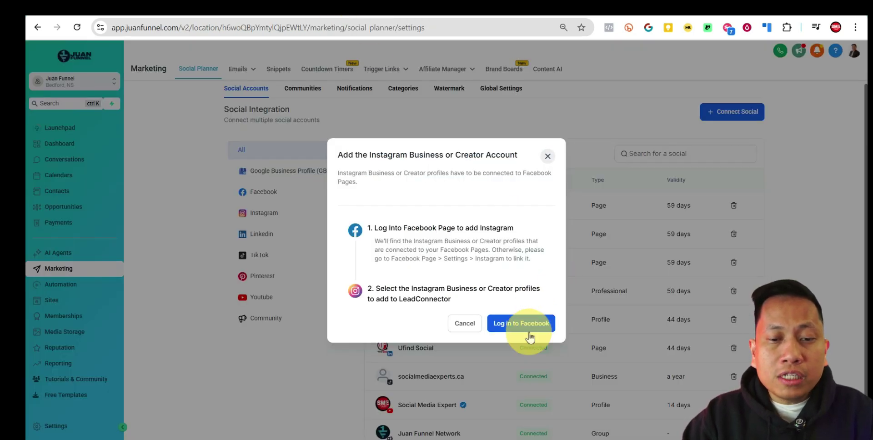
Return to the social planner and authorize LeadConnector for Instagram via Facebook login, switching to the personal profile and reloading the failed consent page
{"action": "left_click", "coordinate": [528, 324]}
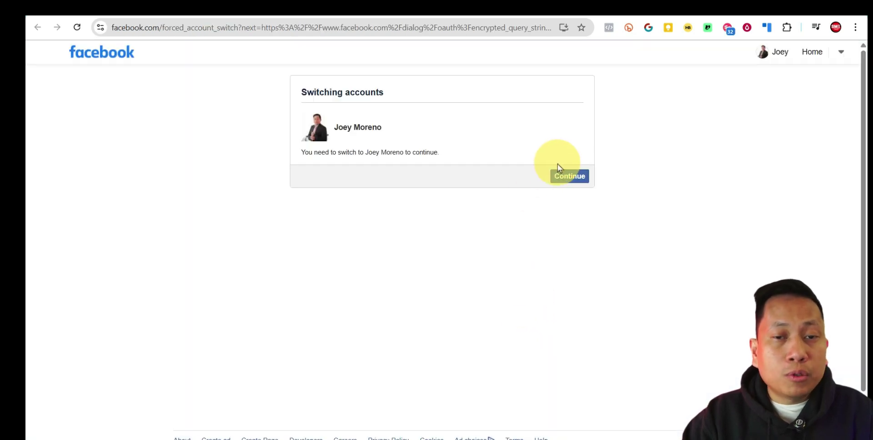
{"action": "left_click", "coordinate": [573, 178]}
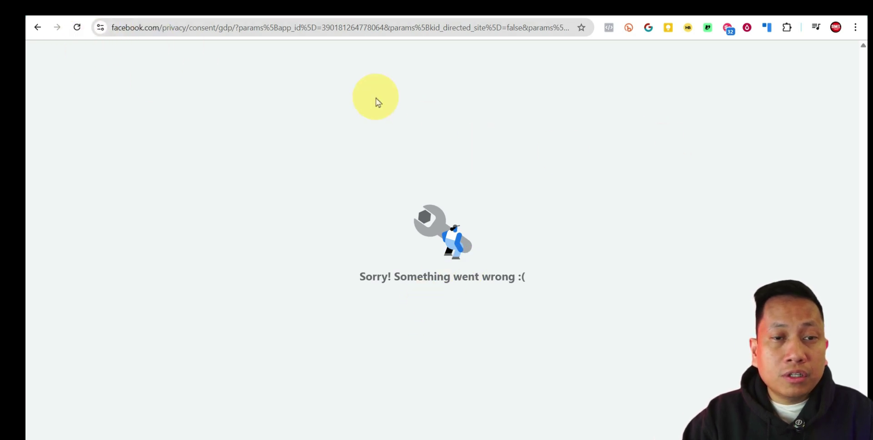
{"action": "left_click", "coordinate": [77, 29]}
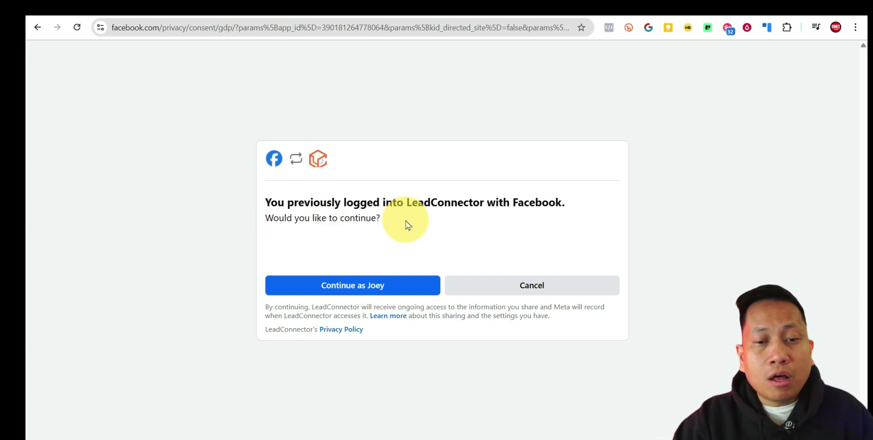
{"action": "left_click", "coordinate": [385, 286]}
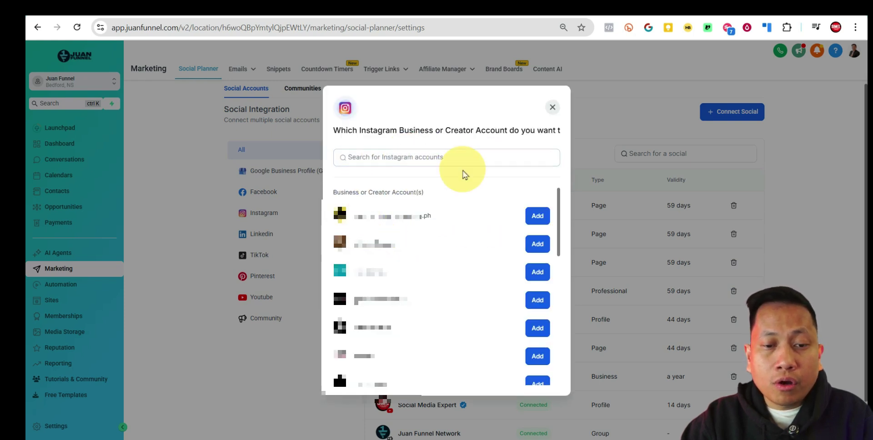
Look through the Instagram business or creator accounts available to connect, and close the list without adding one
{"action": "scroll", "coordinate": [528, 273], "scroll_direction": "down", "scroll_amount": 2}
{"action": "scroll", "coordinate": [528, 276], "scroll_direction": "down", "scroll_amount": 2}
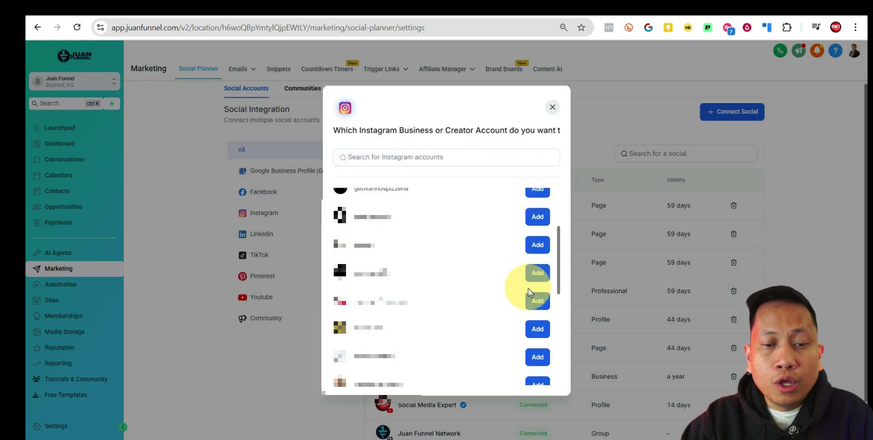
{"action": "scroll", "coordinate": [527, 312], "scroll_direction": "up", "scroll_amount": 1}
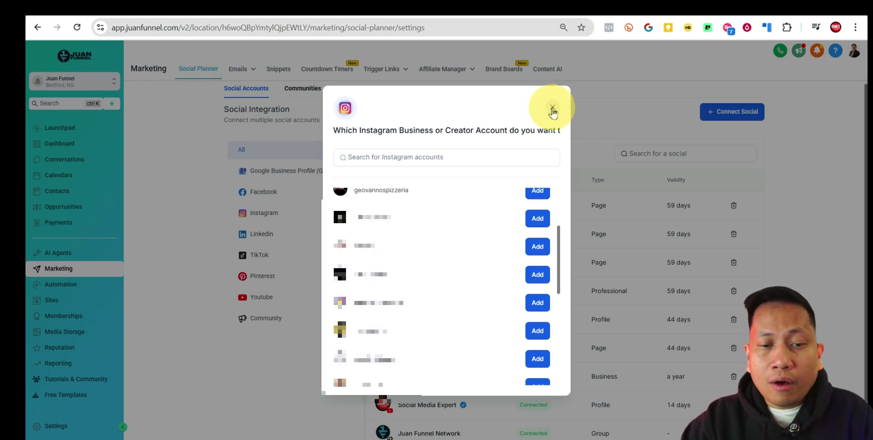
{"action": "left_click", "coordinate": [552, 108]}
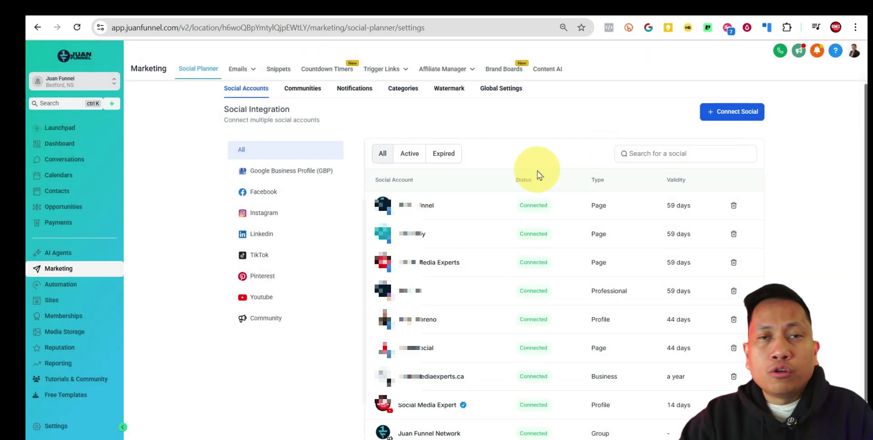